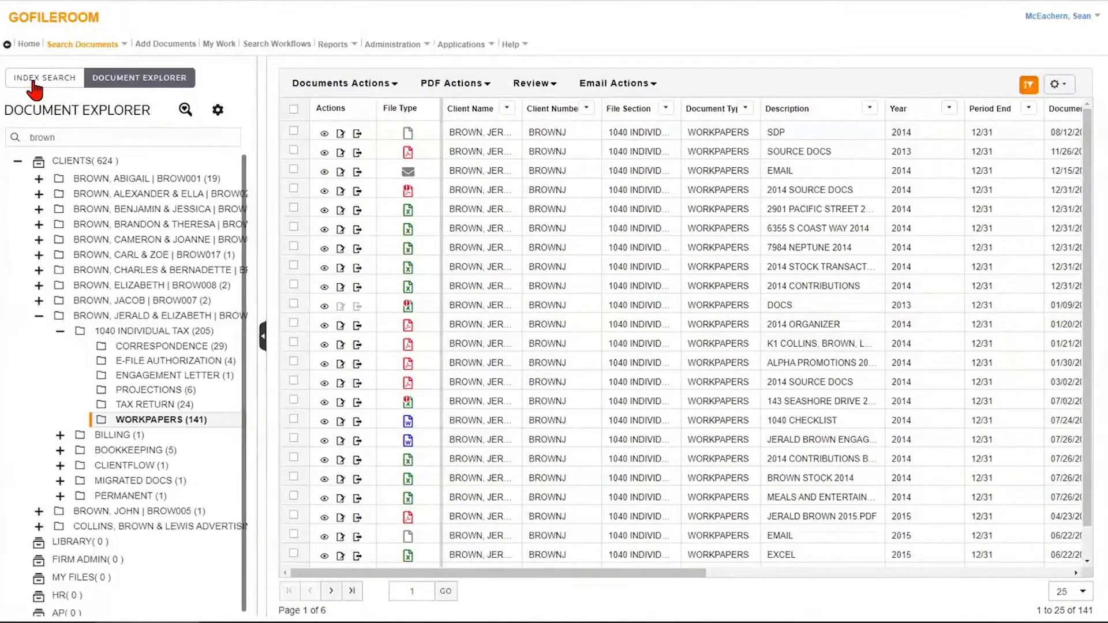
- Switch to the Index Search form and show the list of available drawers
{"action": "left_click", "coordinate": [36, 83]}
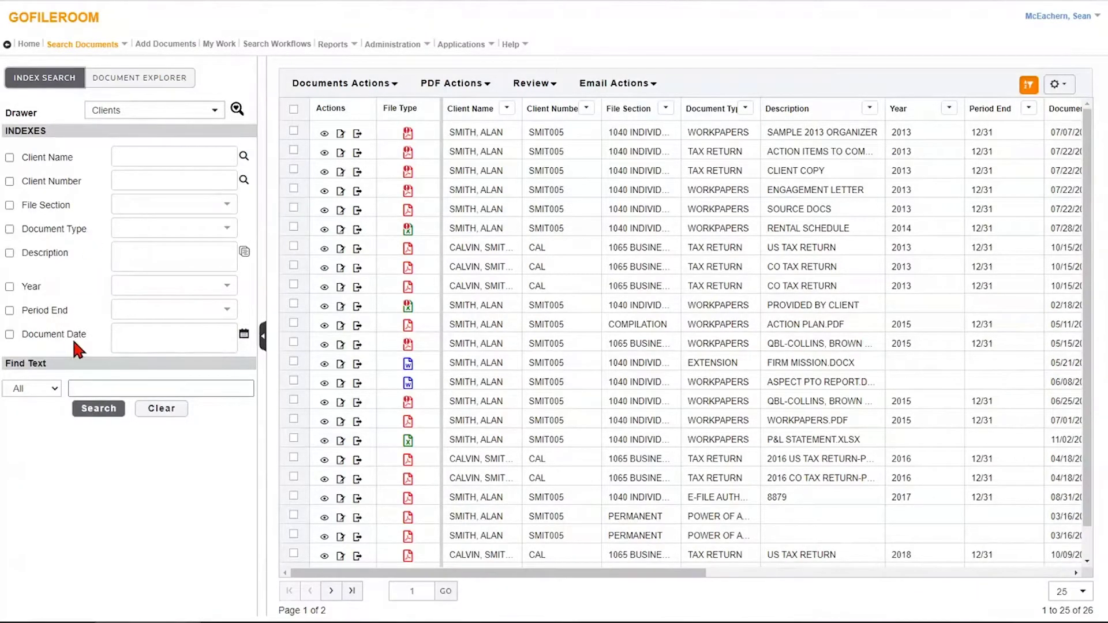
{"action": "left_click", "coordinate": [216, 111]}
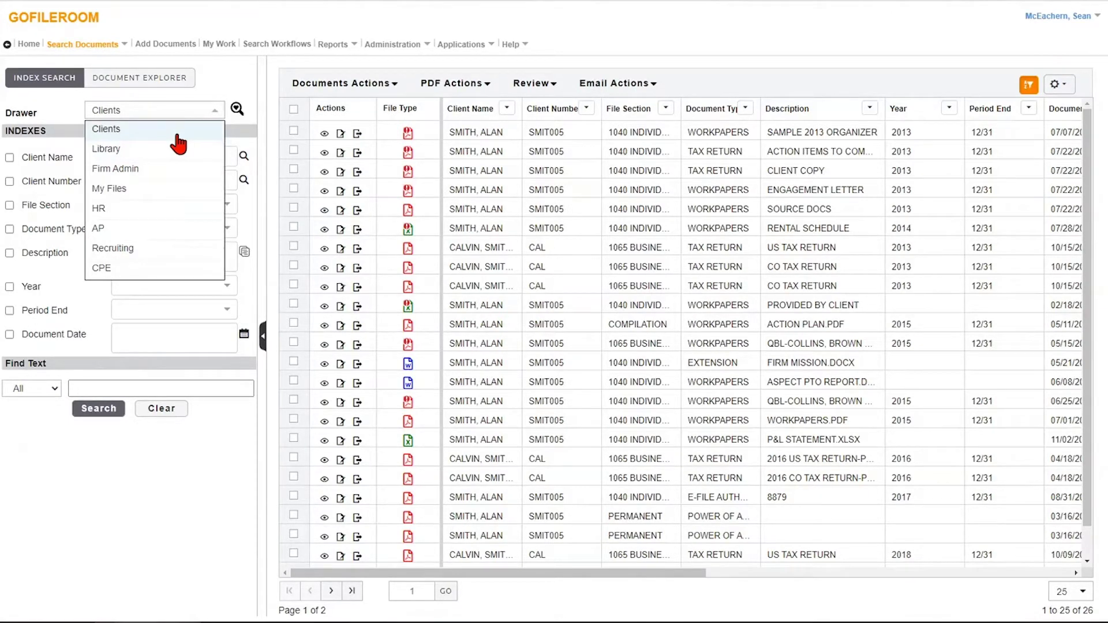
- Choose Clients as the drawer the index search looks in
{"action": "left_click", "coordinate": [98, 137]}
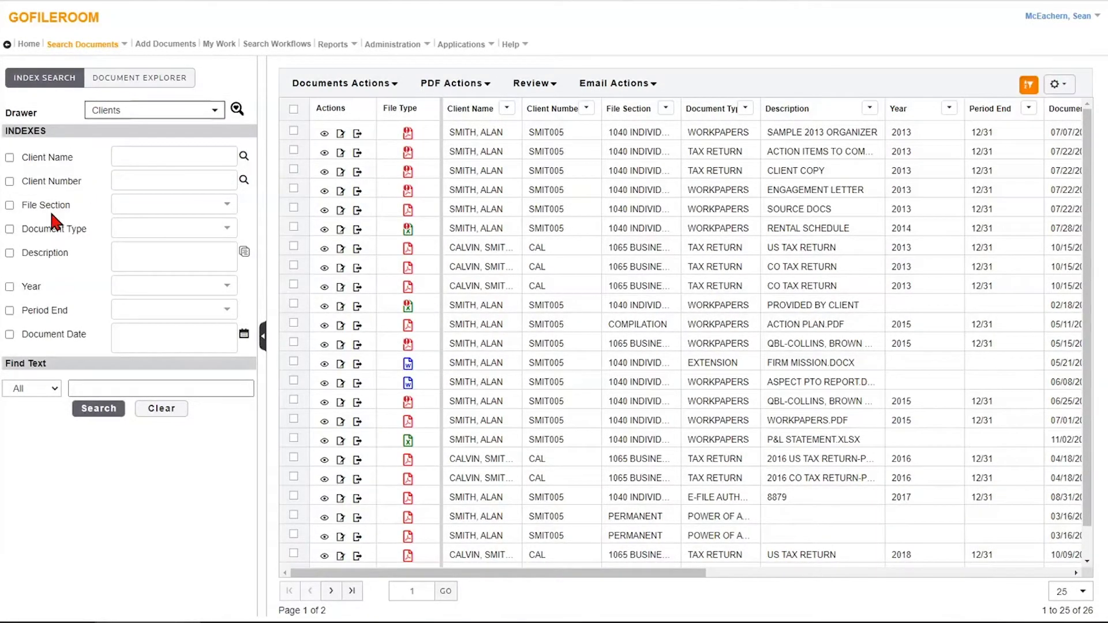
{"action": "left_click", "coordinate": [228, 206]}
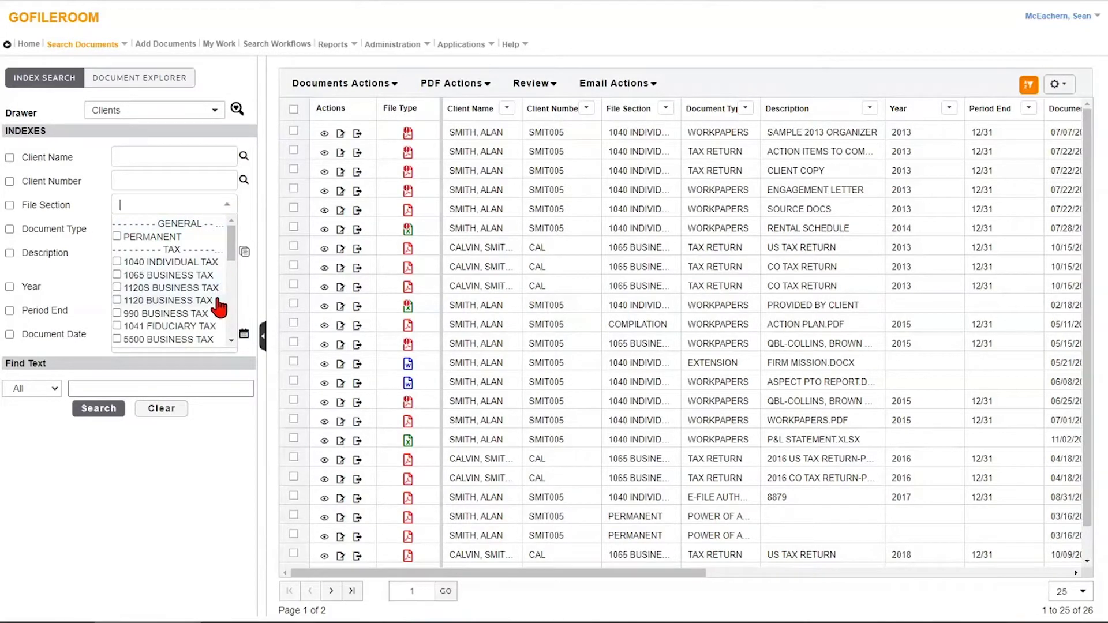
{"action": "mouse_move", "coordinate": [230, 252]}
{"action": "left_mouse_down"}
{"action": "mouse_move", "coordinate": [236, 293]}
{"action": "mouse_move", "coordinate": [234, 247]}
{"action": "left_mouse_up"}
{"action": "left_click", "coordinate": [117, 258]}
{"action": "left_click", "coordinate": [91, 229]}
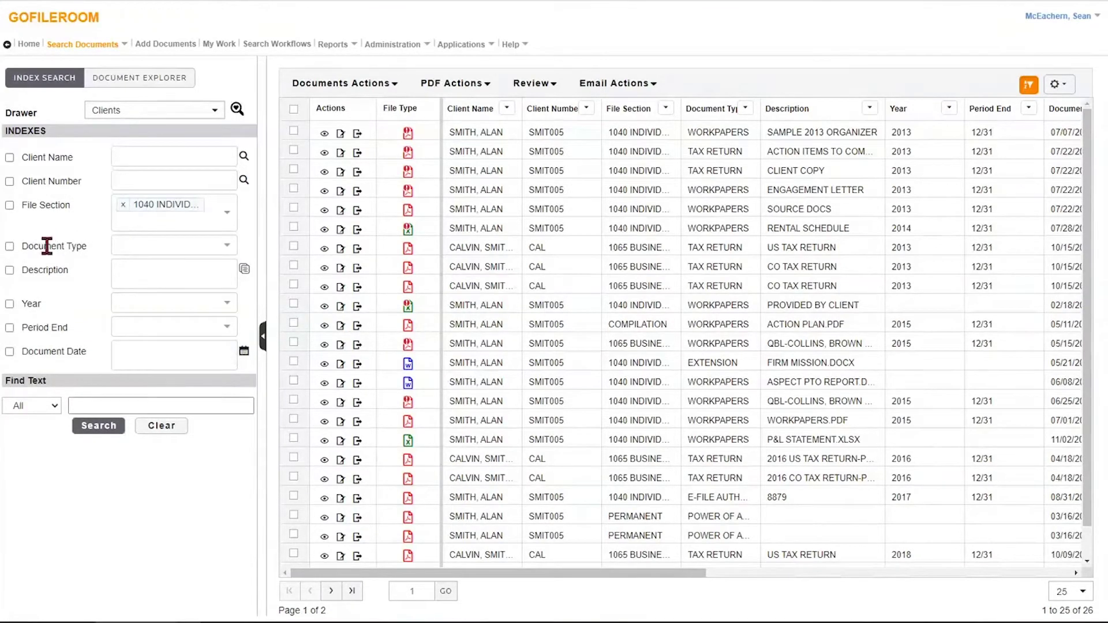
{"action": "left_click", "coordinate": [233, 250]}
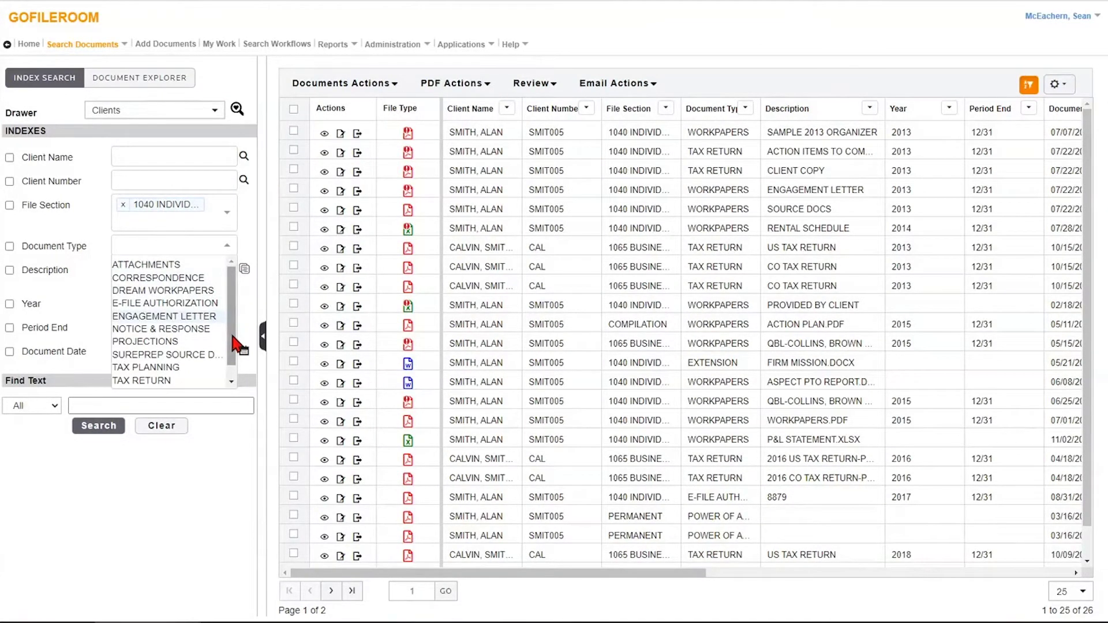
{"action": "left_click", "coordinate": [123, 204]}
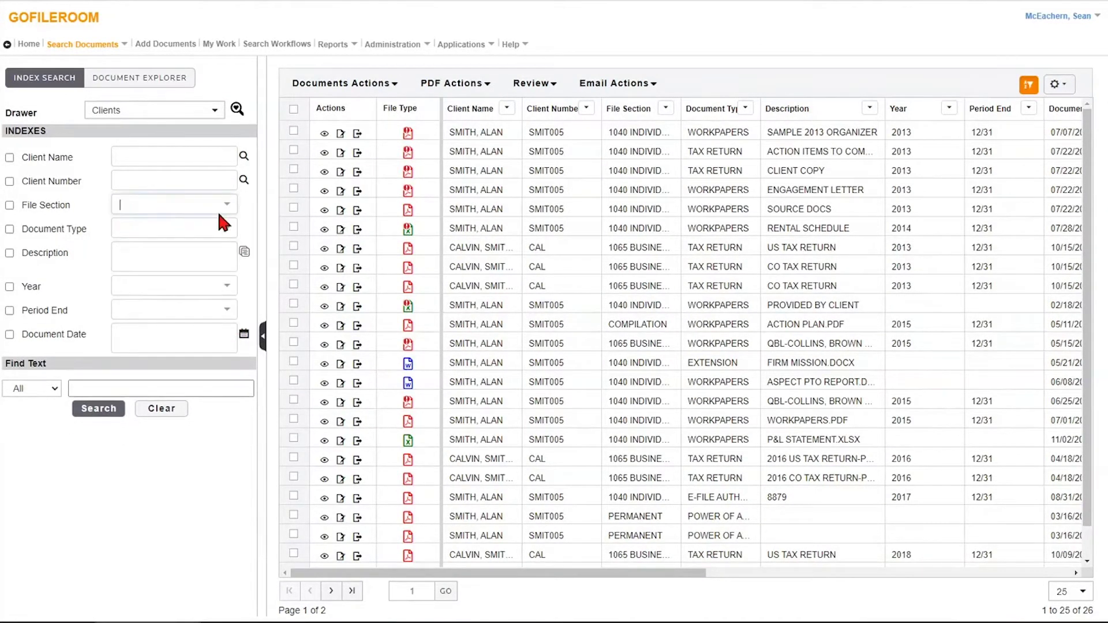
{"action": "left_click", "coordinate": [234, 212]}
{"action": "left_click_drag", "start_coordinate": [230, 248], "coordinate": [235, 296]}
{"action": "left_click", "coordinate": [121, 270]}
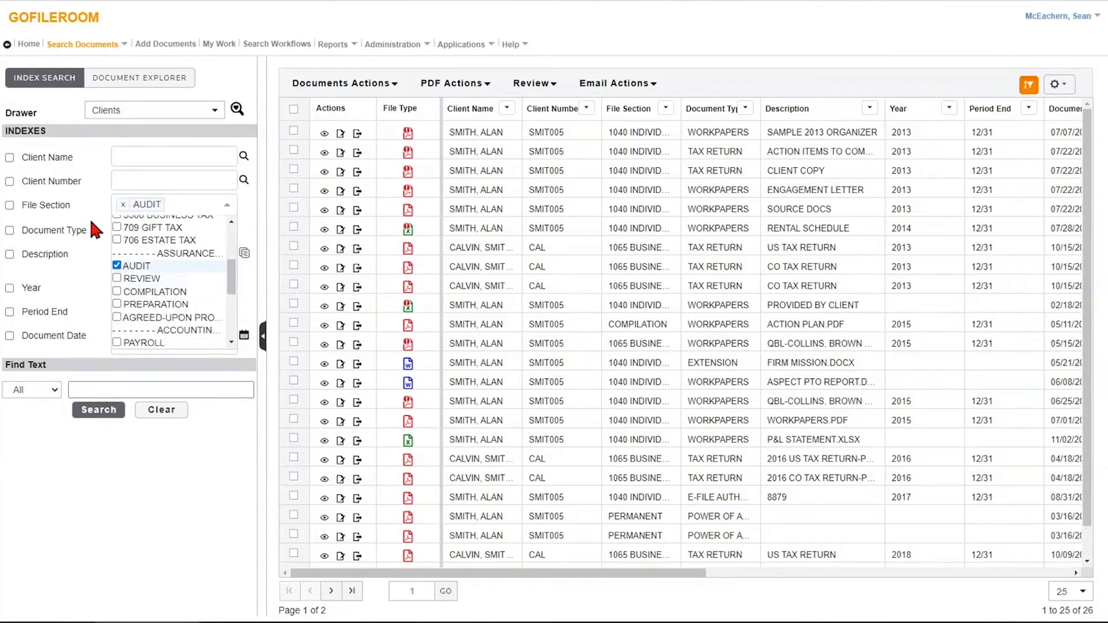
{"action": "left_click", "coordinate": [98, 230]}
{"action": "left_click", "coordinate": [229, 231]}
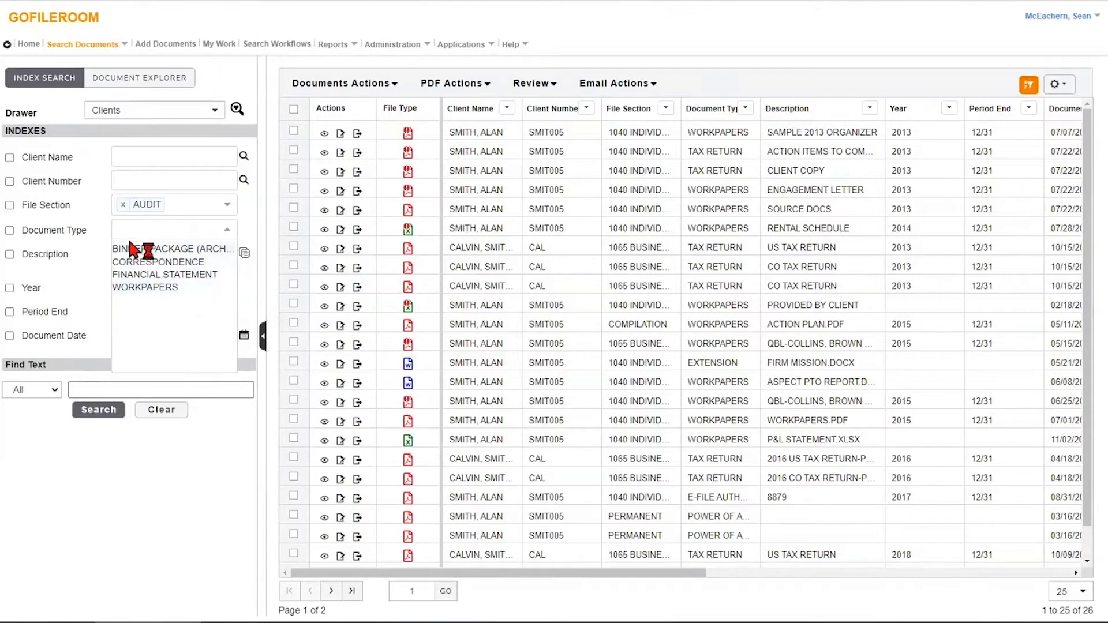
{"action": "left_click", "coordinate": [122, 205]}
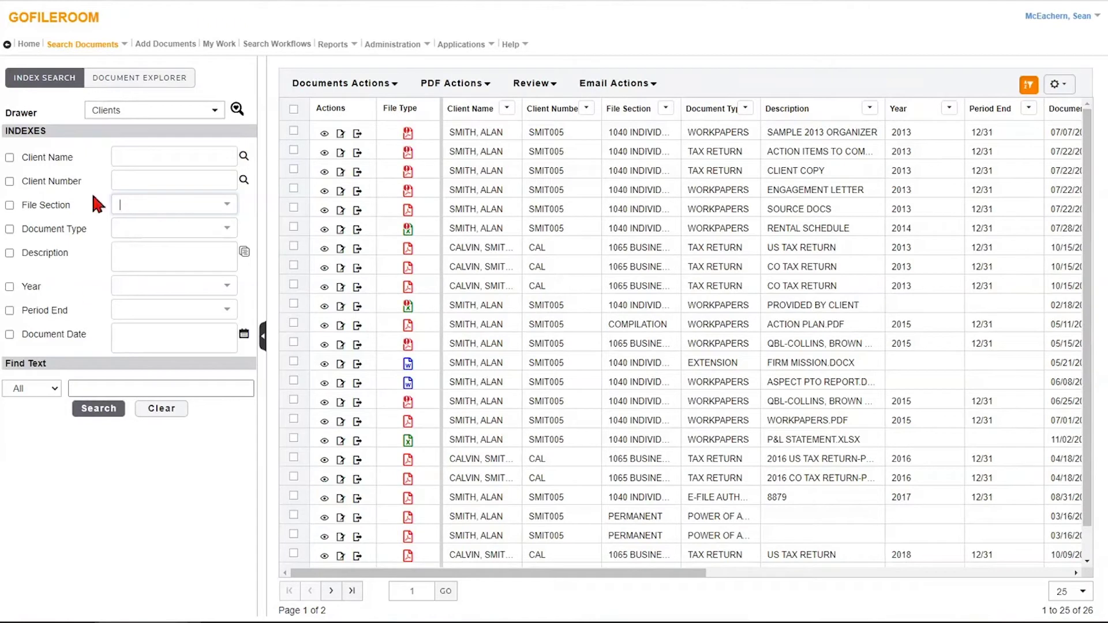
- Search for 1040 INDIVIDUAL TAX section TAX RETURN documents (364 found), then clear the criteria
{"action": "left_click", "coordinate": [226, 212]}
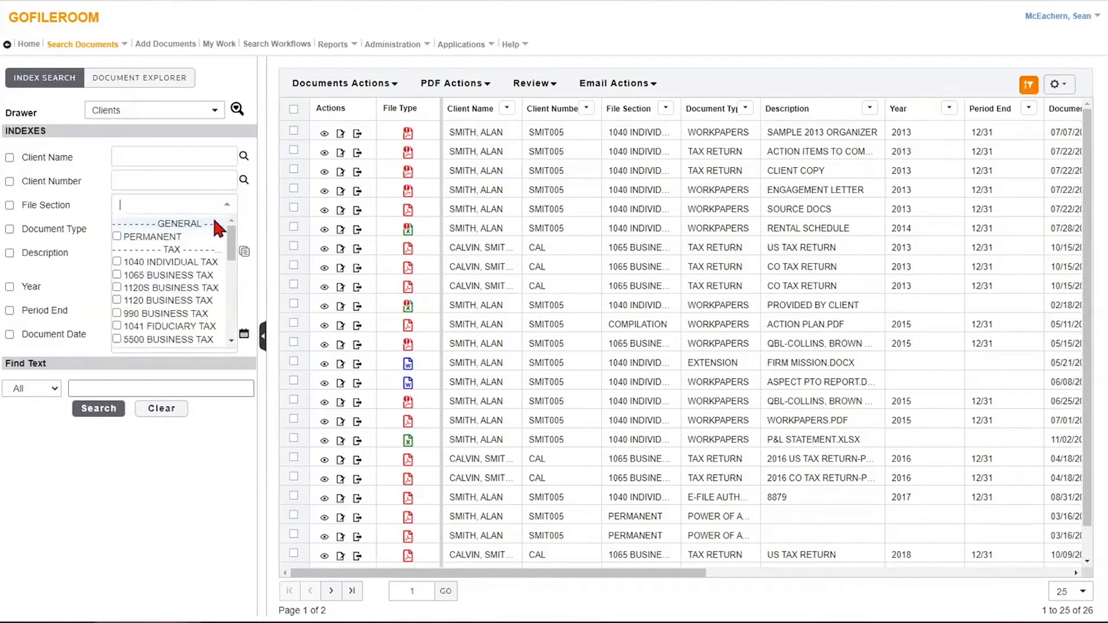
{"action": "left_click", "coordinate": [158, 263]}
{"action": "left_click", "coordinate": [98, 252]}
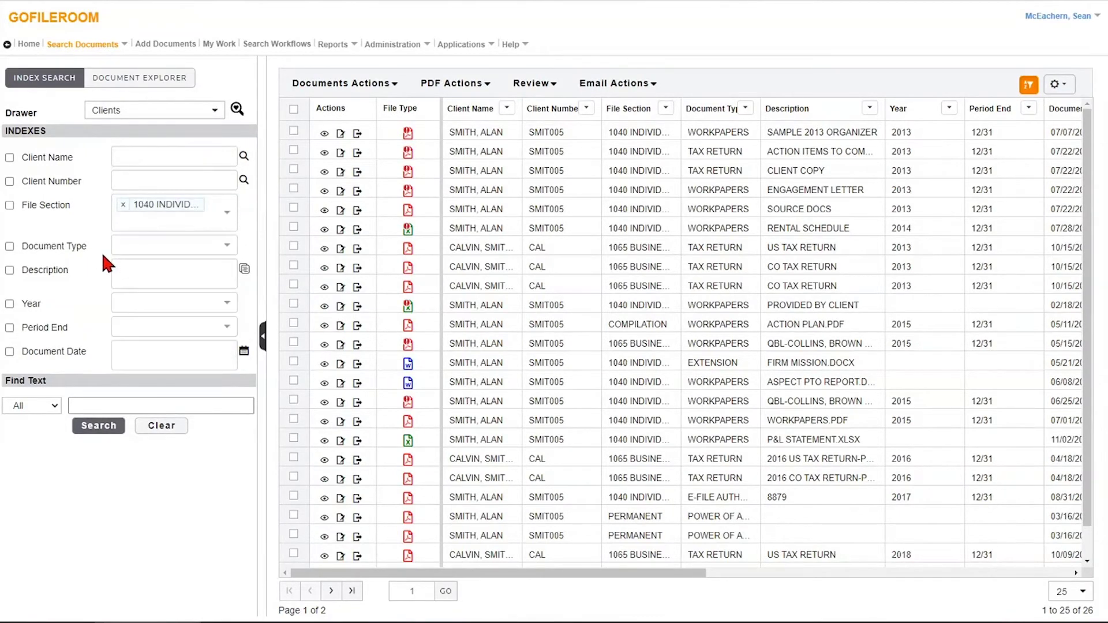
{"action": "left_click", "coordinate": [226, 247]}
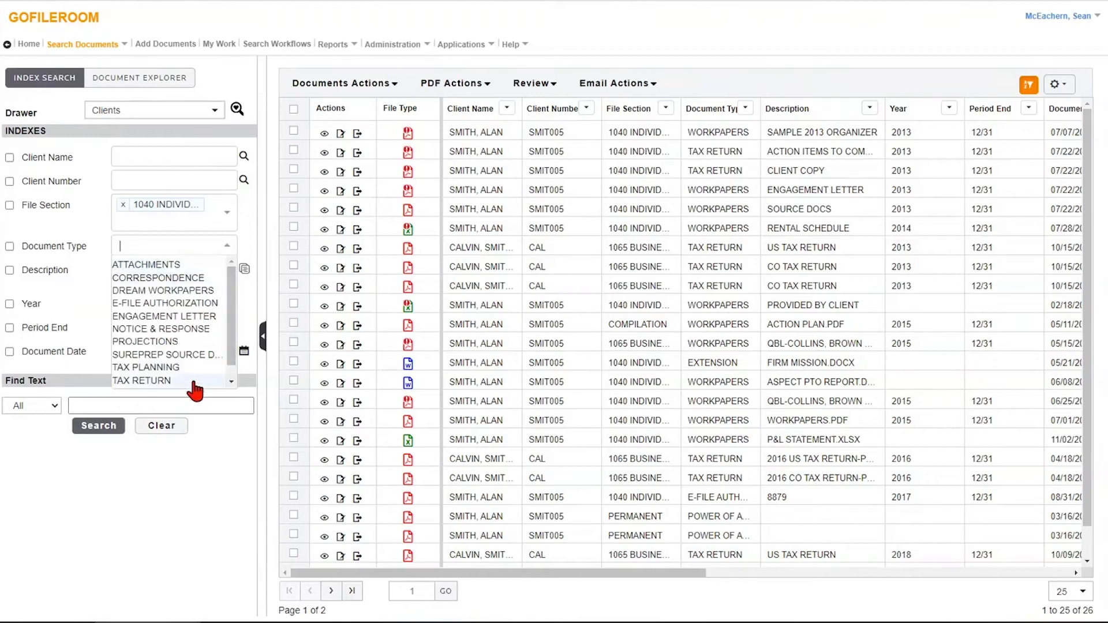
{"action": "left_click", "coordinate": [195, 381]}
{"action": "left_click", "coordinate": [252, 247]}
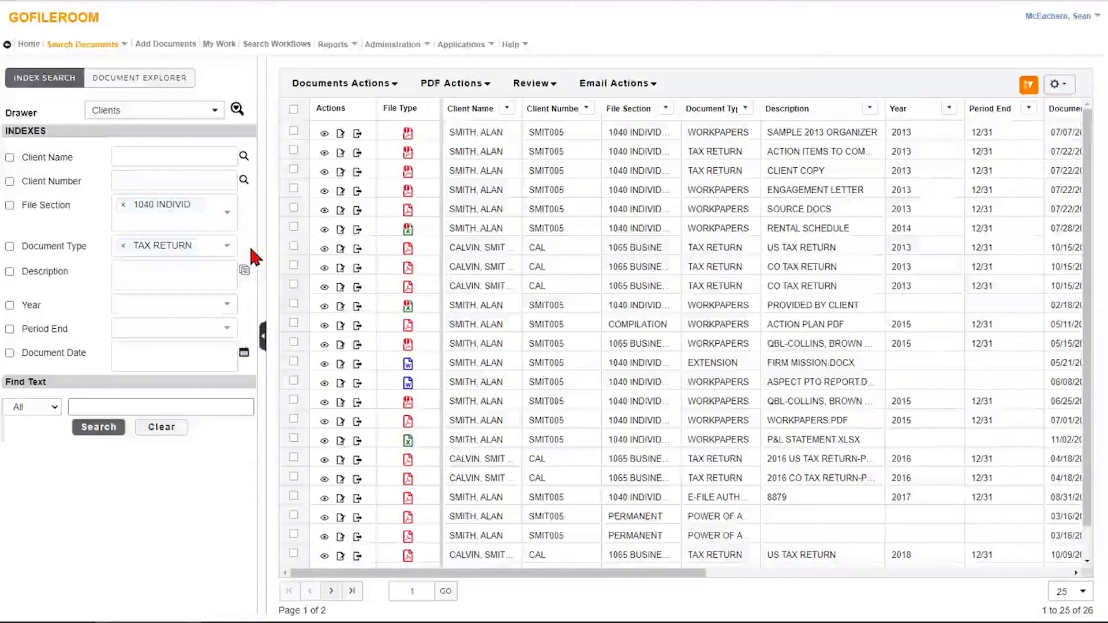
{"action": "left_click", "coordinate": [102, 430]}
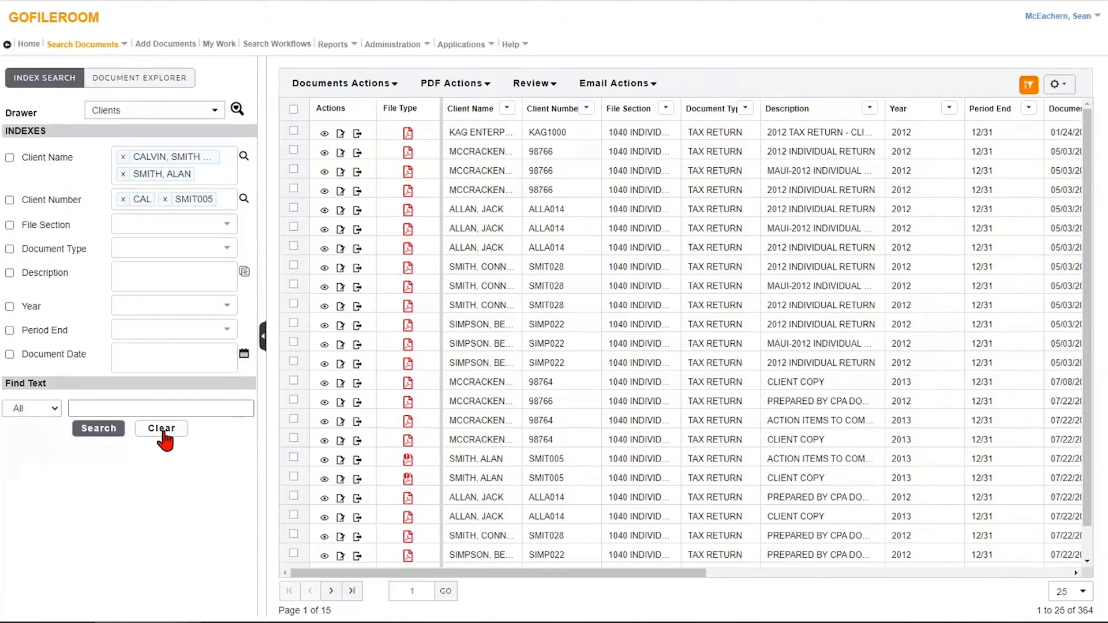
{"action": "left_click", "coordinate": [163, 436]}
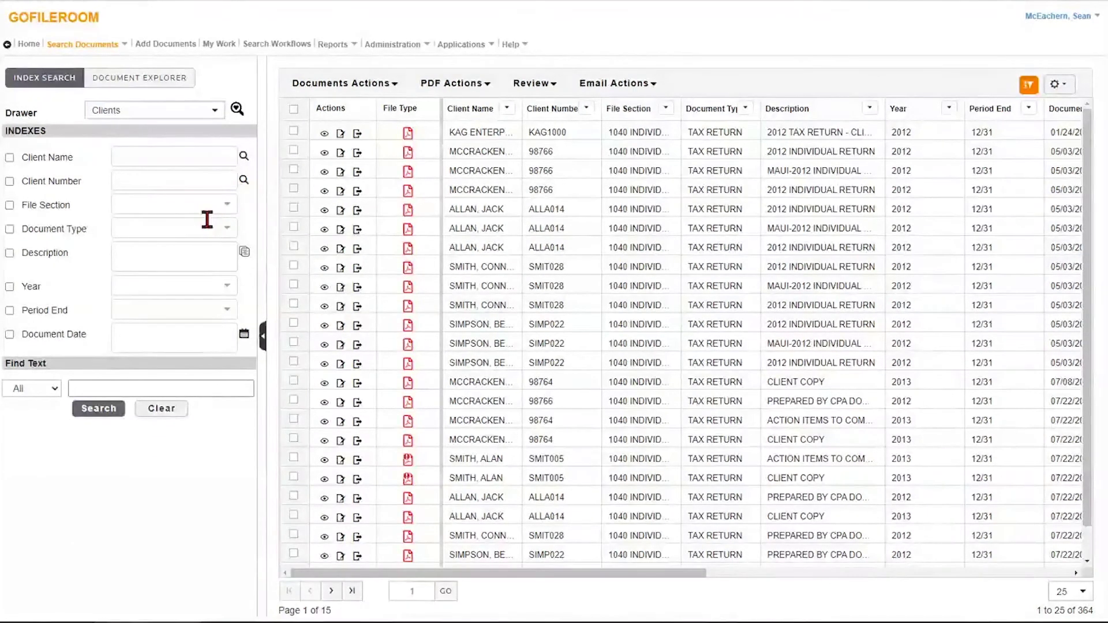
- Search TAX RETURN documents limited to year 2017, returning 100 documents
{"action": "left_click", "coordinate": [207, 220]}
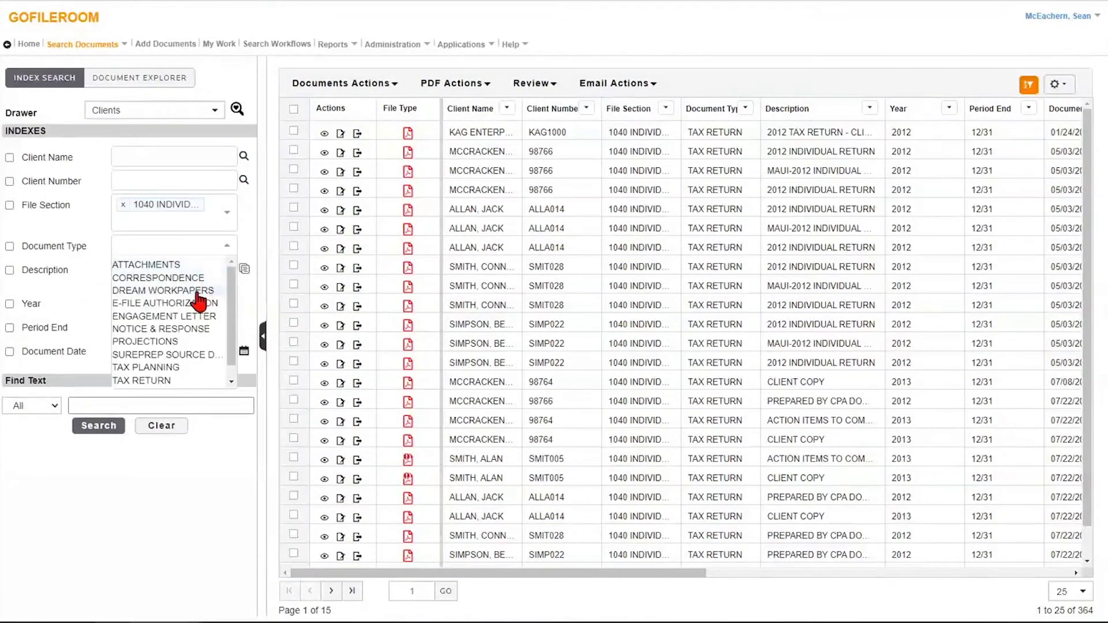
{"action": "left_click", "coordinate": [180, 379]}
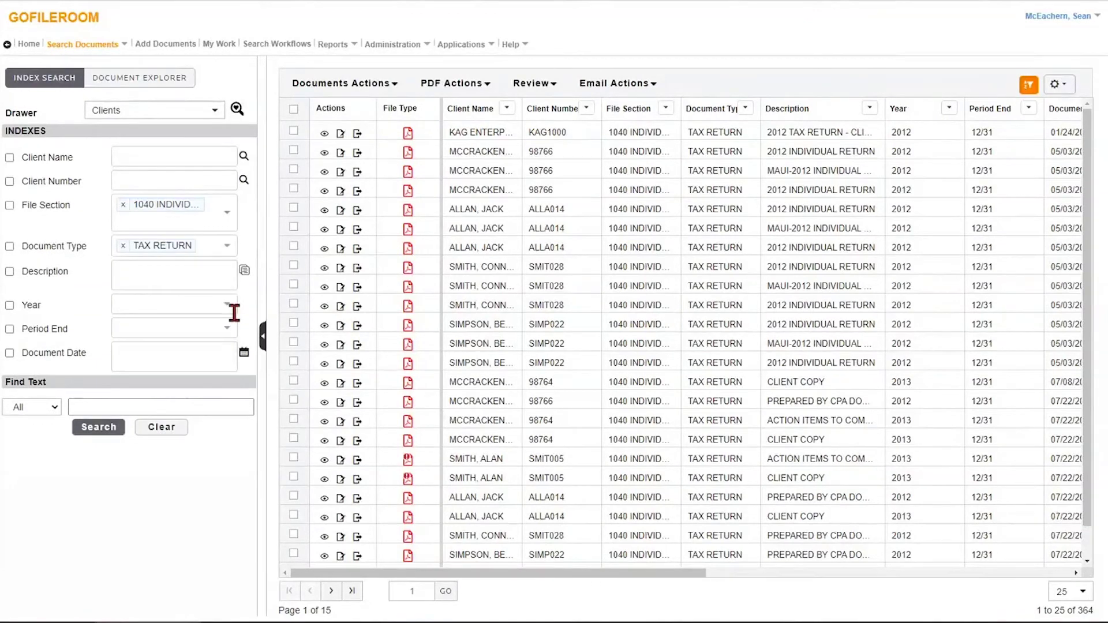
{"action": "left_click", "coordinate": [227, 306]}
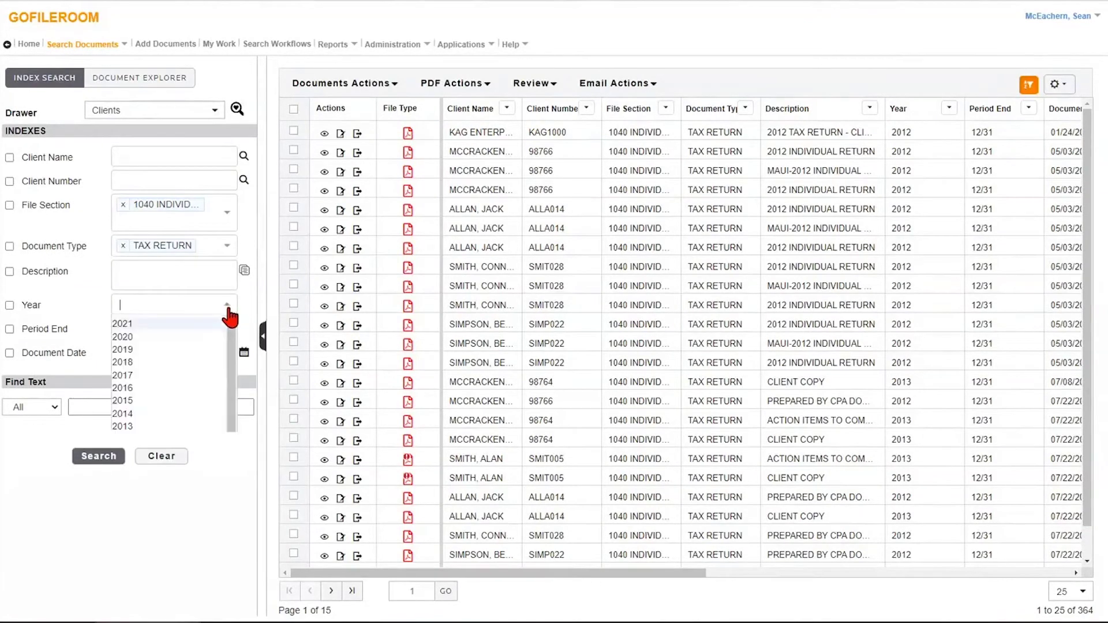
{"action": "left_click", "coordinate": [193, 375]}
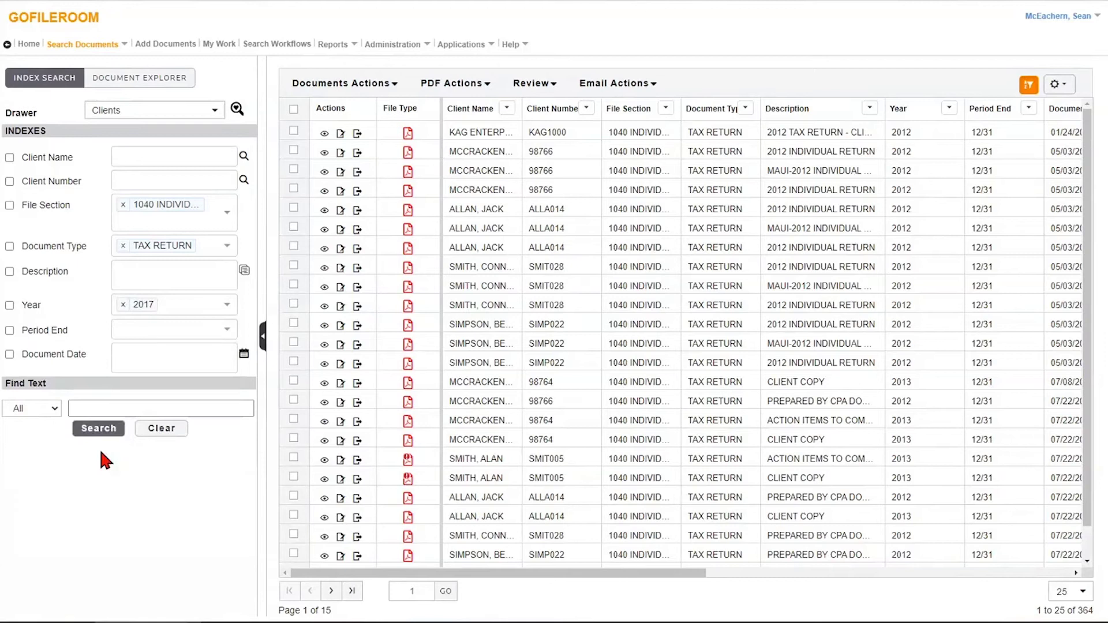
{"action": "left_click", "coordinate": [104, 430]}
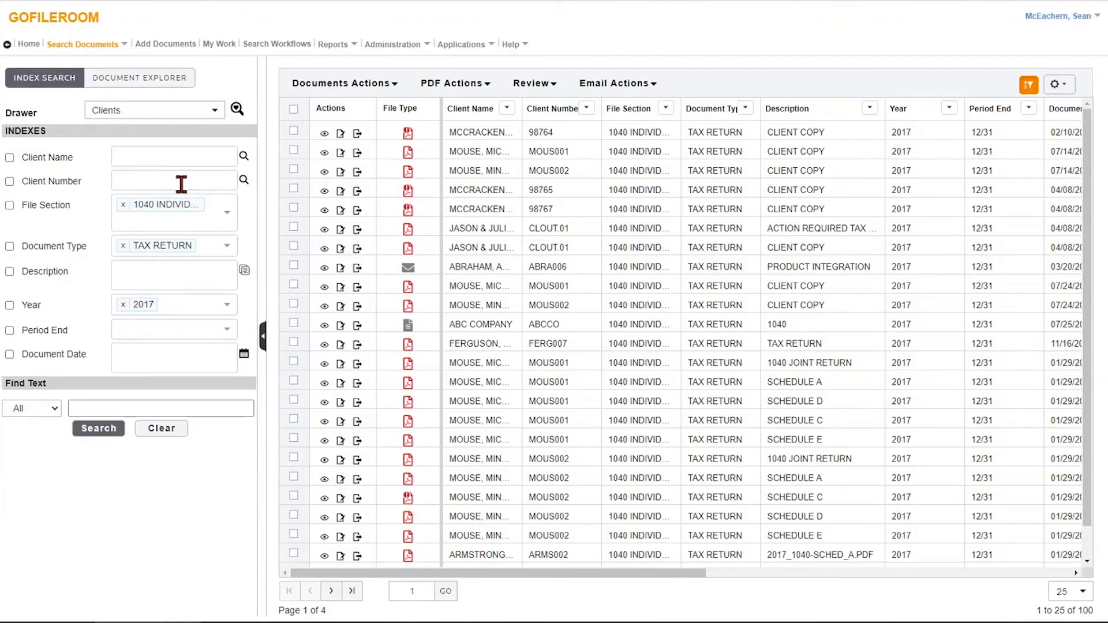
- Look up clients by surname and add the matching business and individual to the Client Name filter
{"action": "left_click", "coordinate": [183, 159]}
{"action": "type", "text": "sm"}
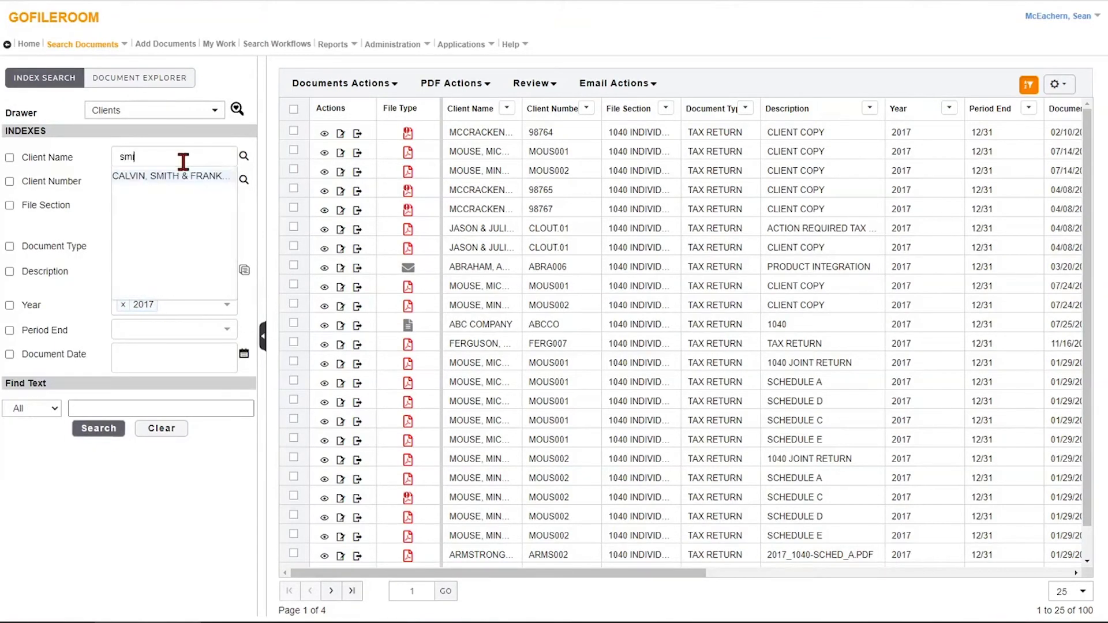
{"action": "type", "text": "ith"}
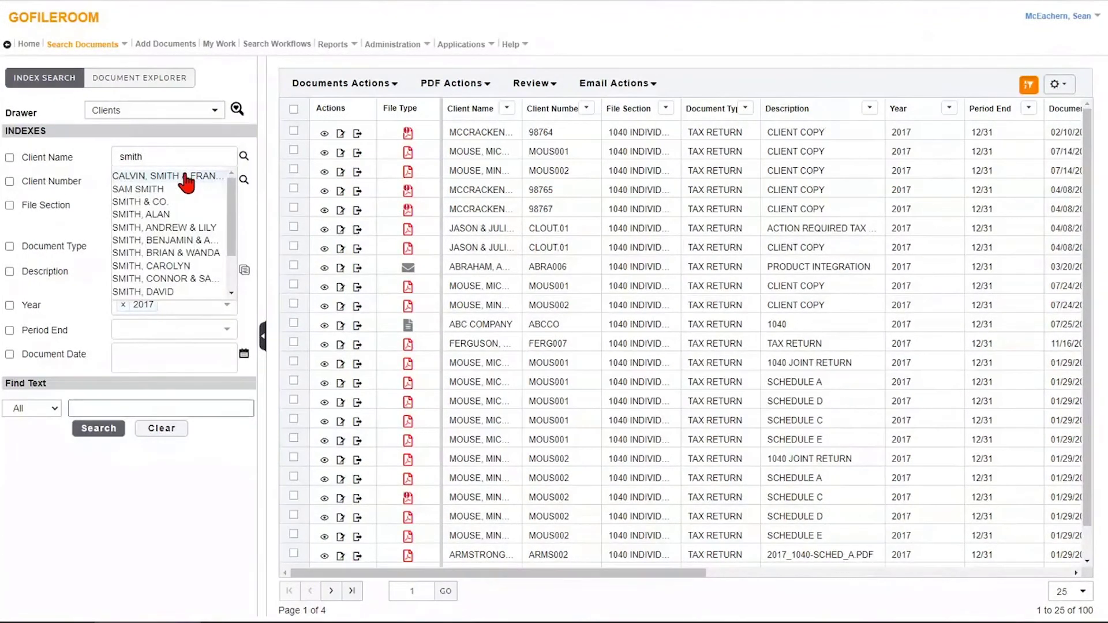
{"action": "left_click", "coordinate": [186, 177]}
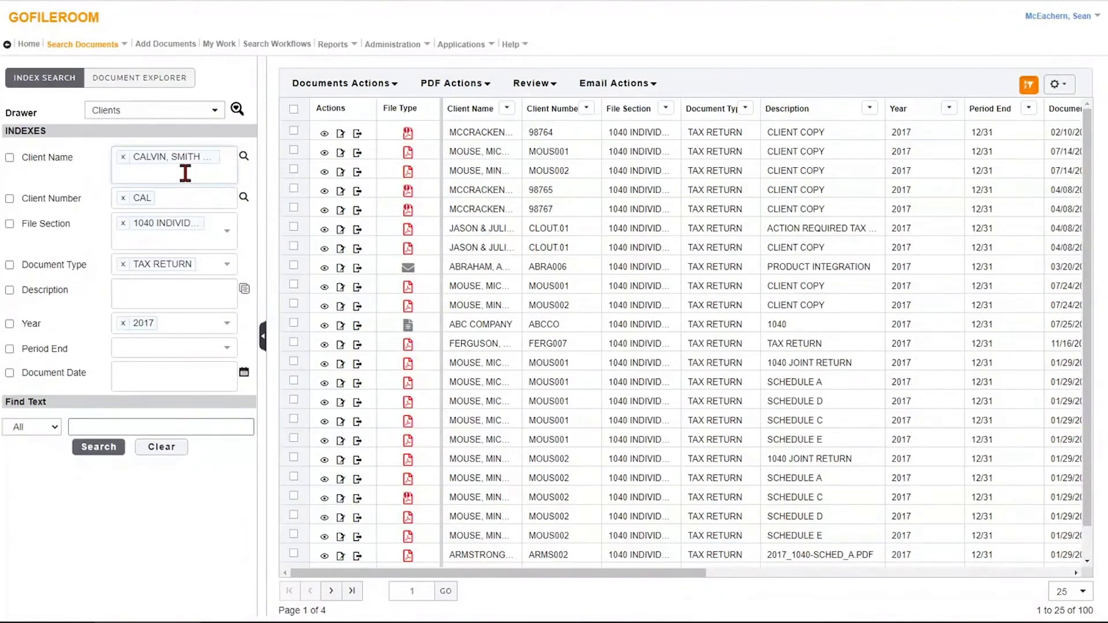
{"action": "left_click", "coordinate": [185, 173]}
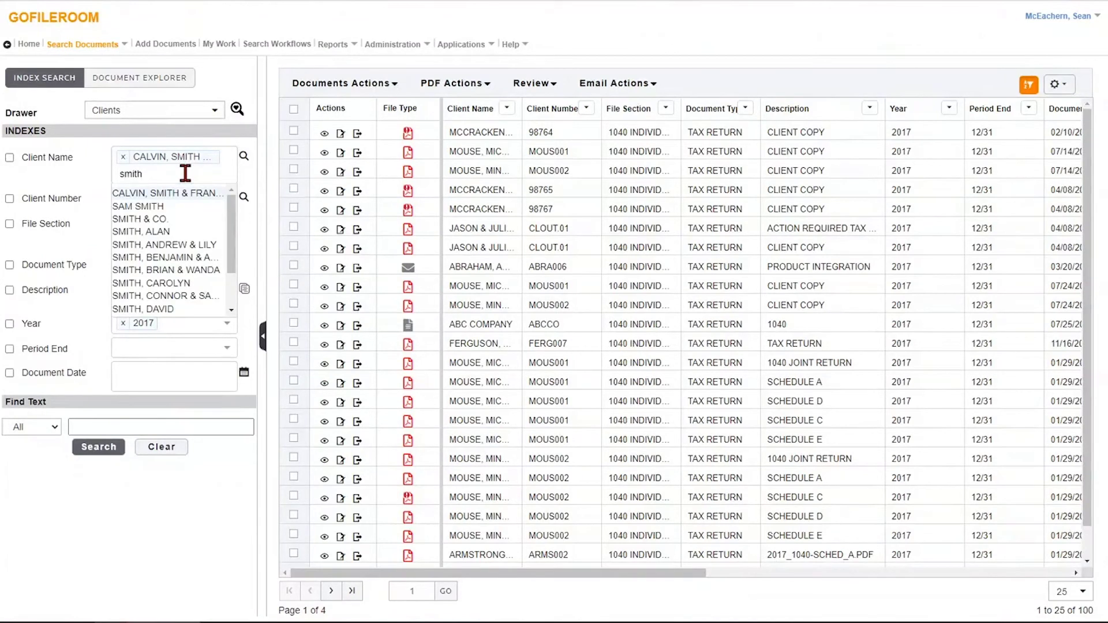
{"action": "left_click", "coordinate": [181, 231]}
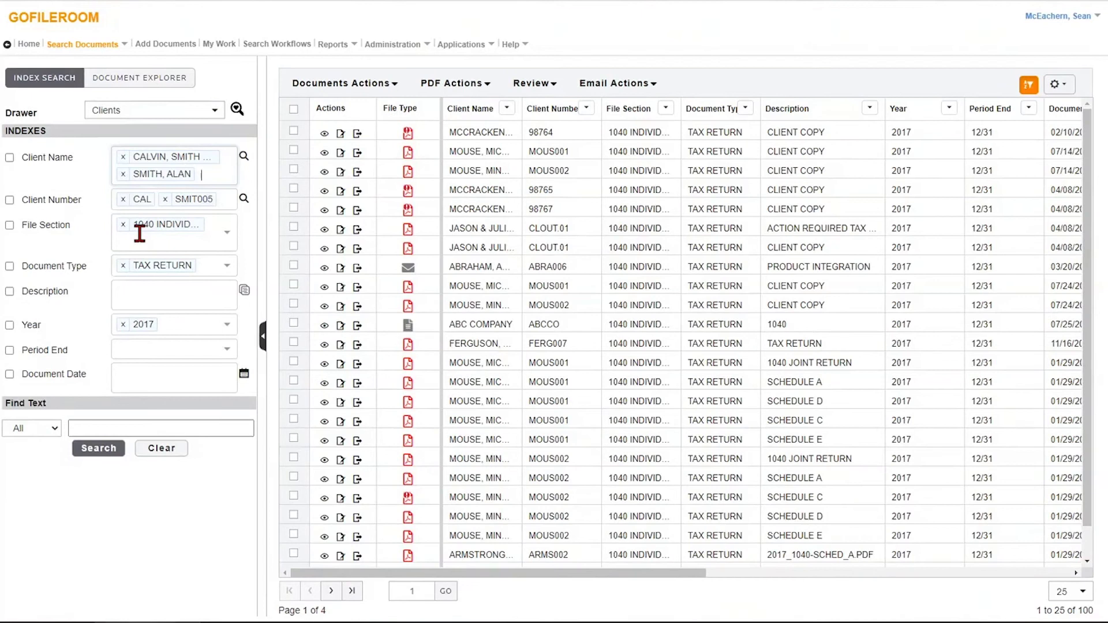
- Remove the file section, document type and 2017 year filters and rerun the search
{"action": "left_click", "coordinate": [122, 225]}
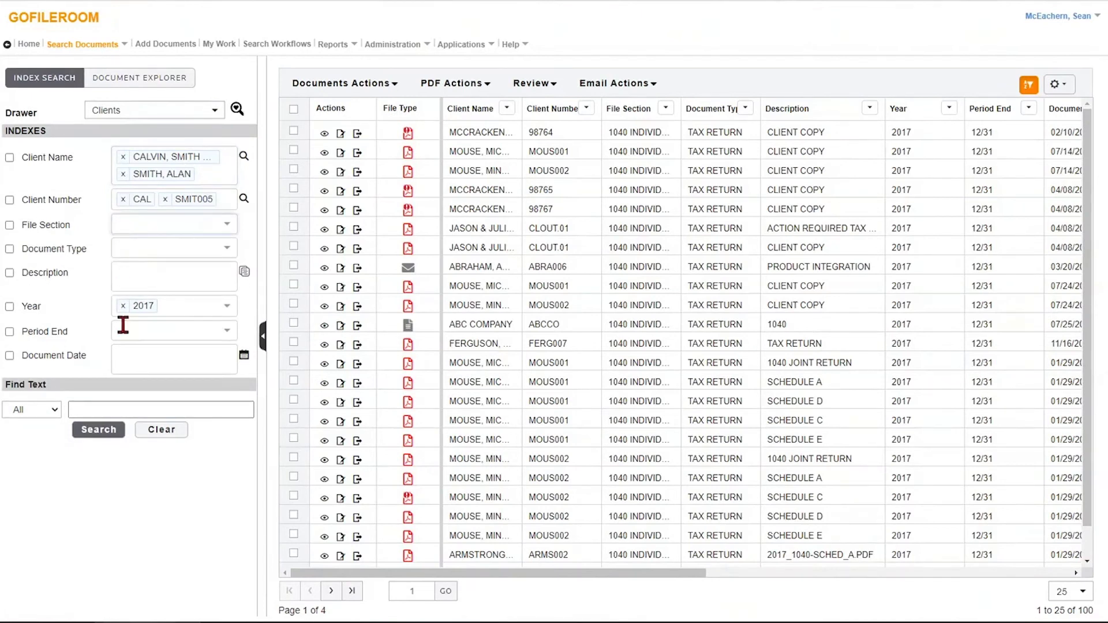
{"action": "left_click", "coordinate": [122, 305]}
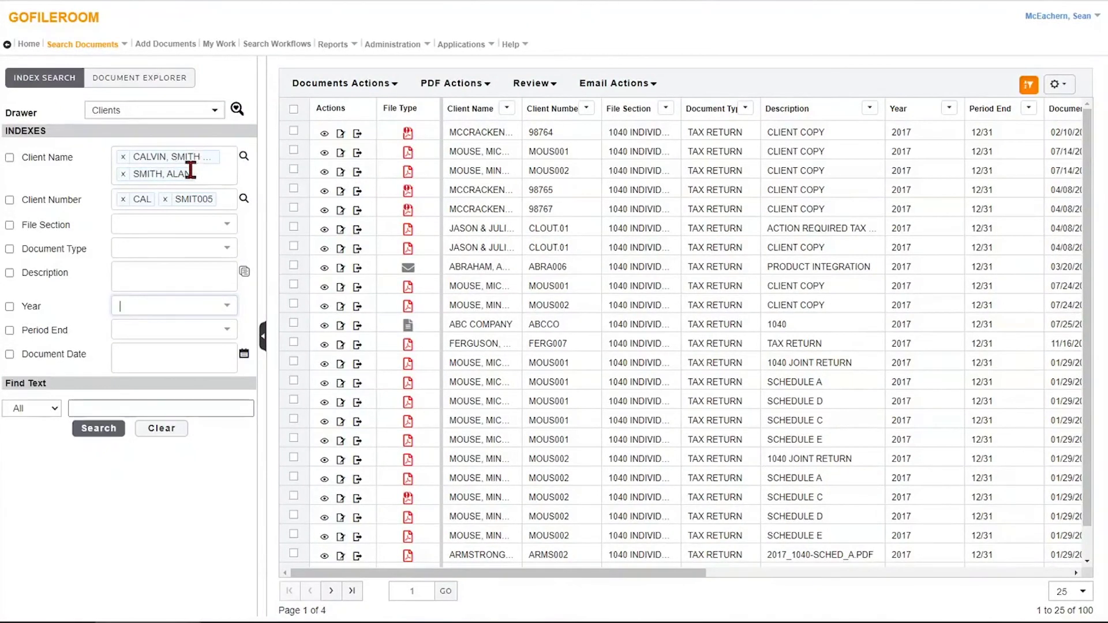
{"action": "left_click", "coordinate": [95, 430]}
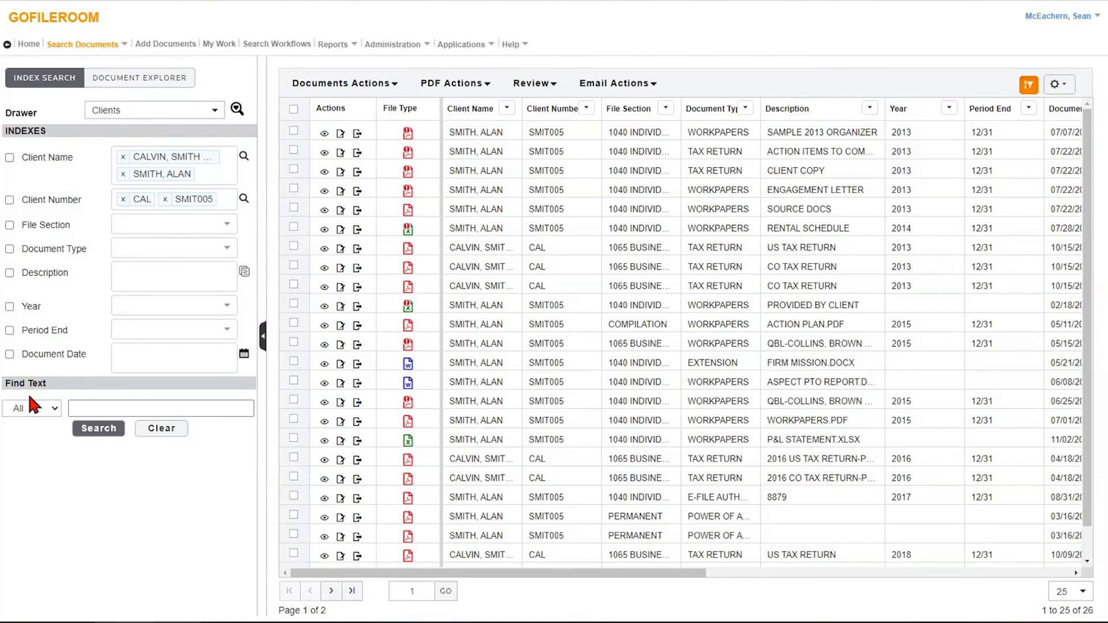
- Place the cursor in the Find Text box to search inside the documents
{"action": "left_click", "coordinate": [89, 407]}
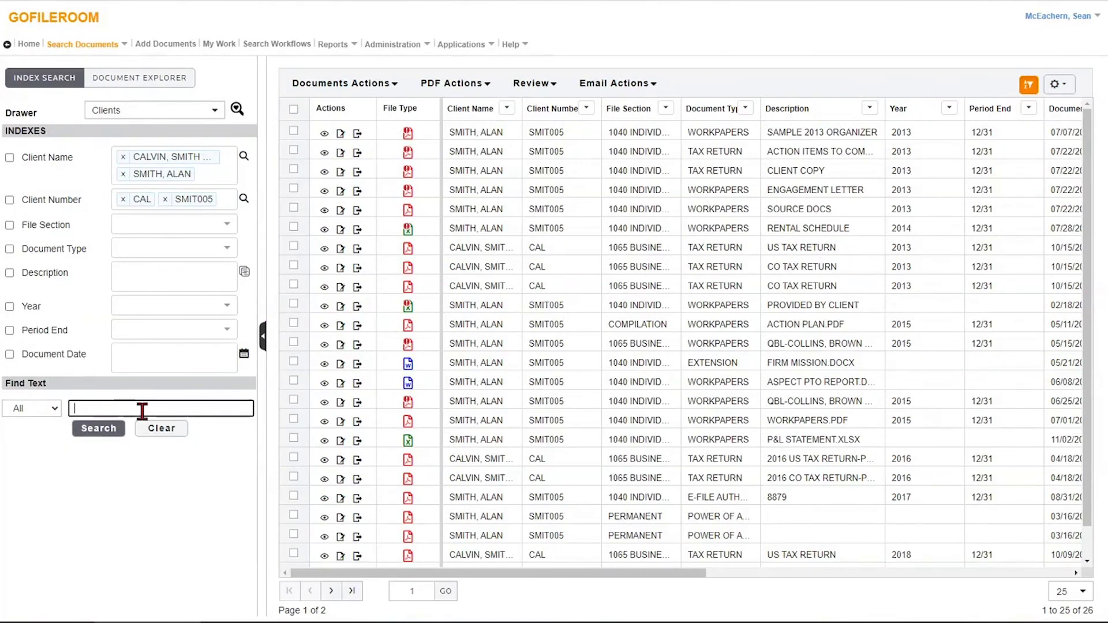